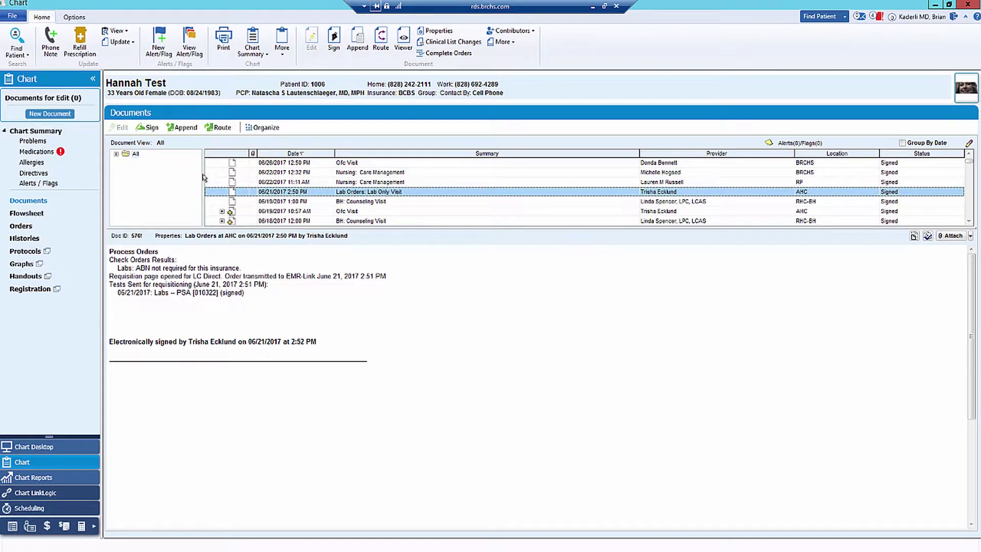
Append a full update to the Lab Orders document using the SM-LIVE-Lab Results Letter encounter type
right_click(353, 194)
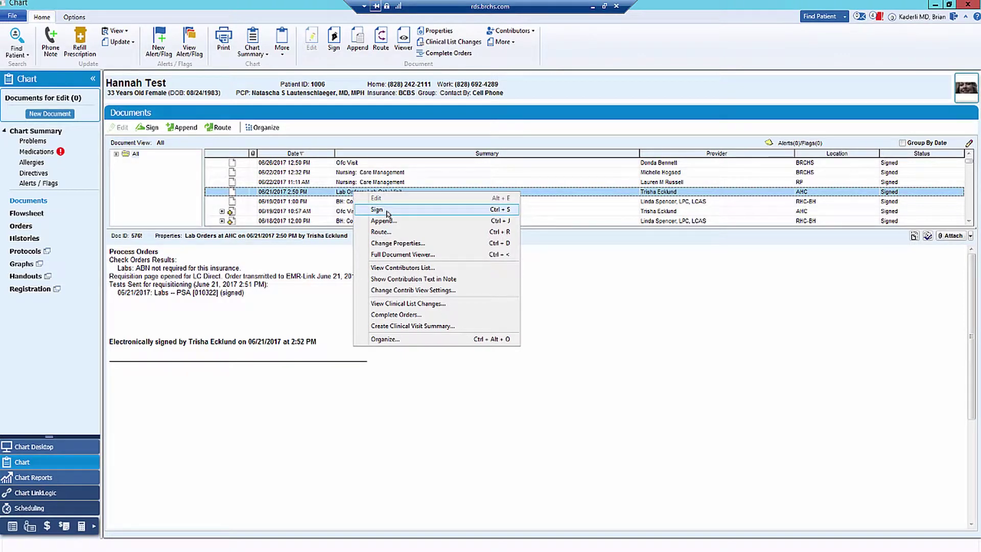
click(387, 211)
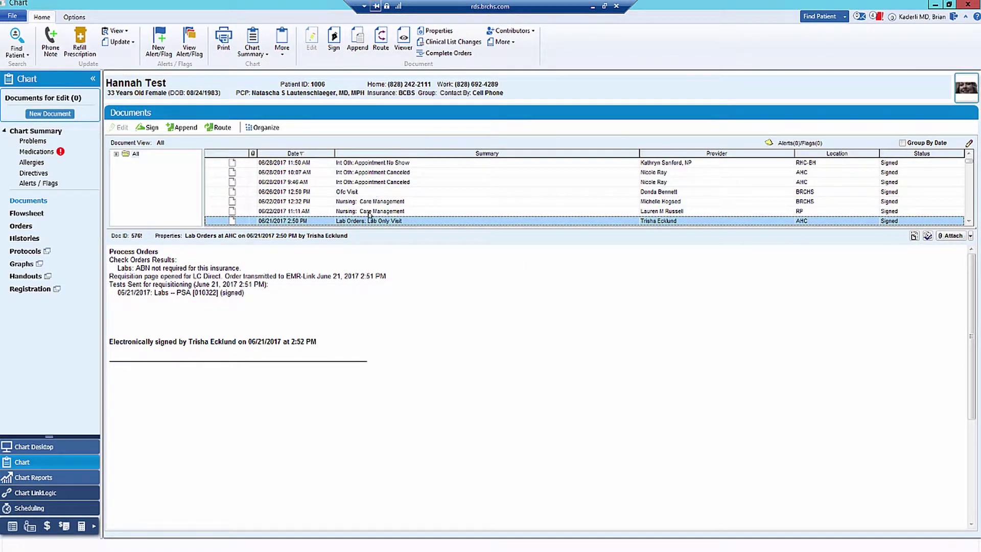
right_click(369, 221)
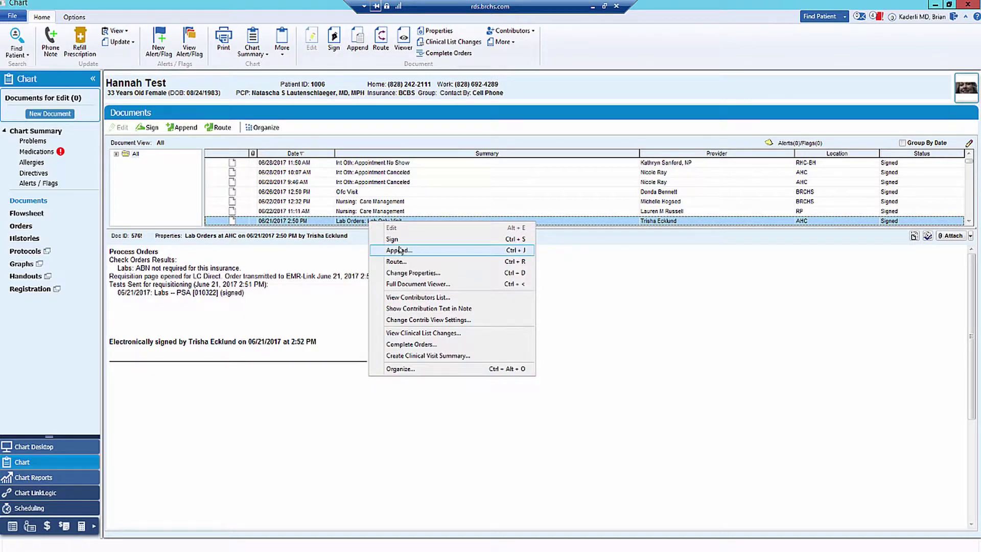
click(400, 250)
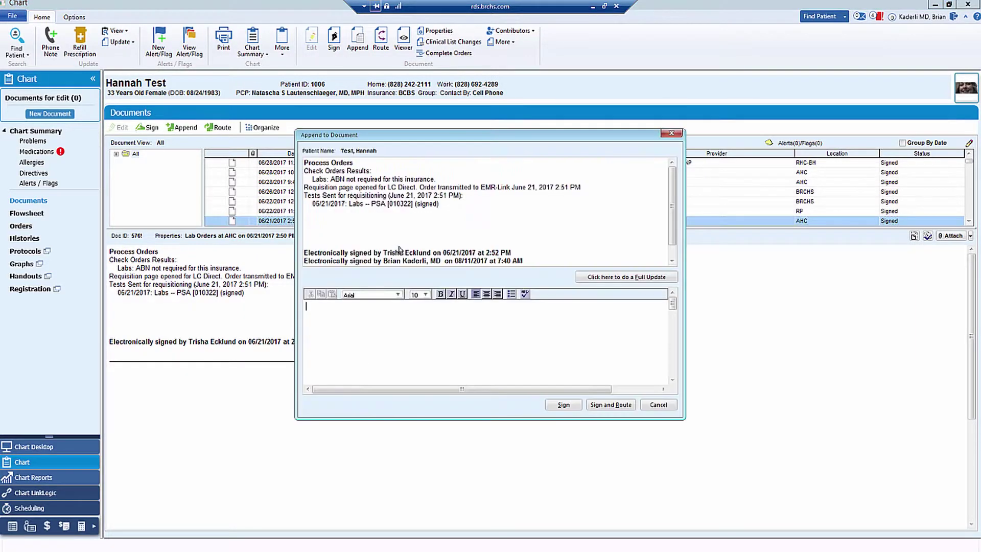
click(637, 279)
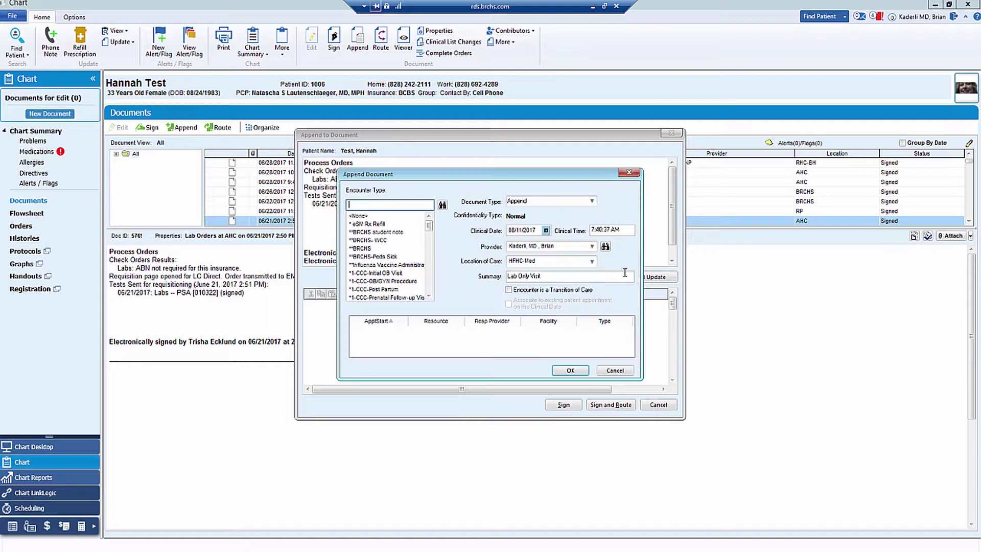
drag(428, 225, 431, 298)
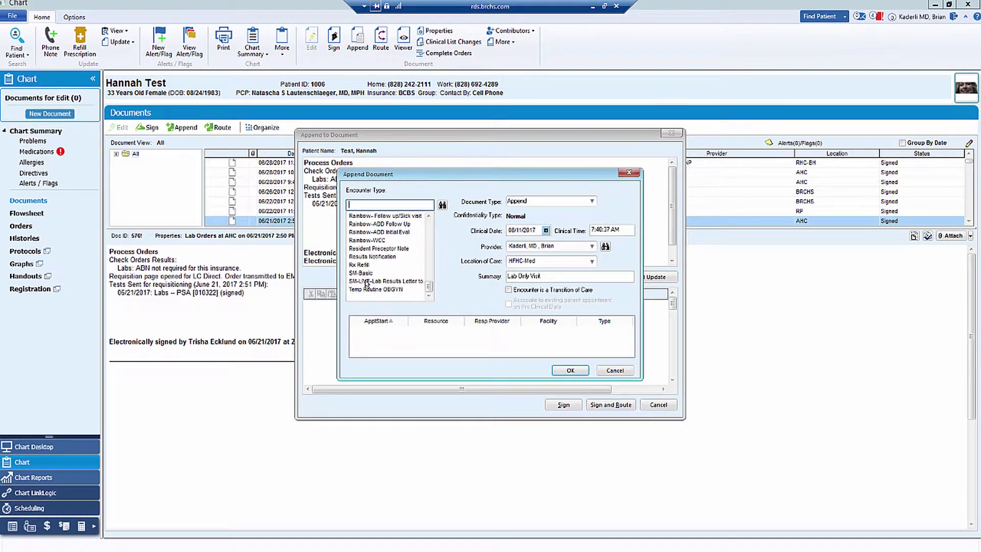
click(385, 284)
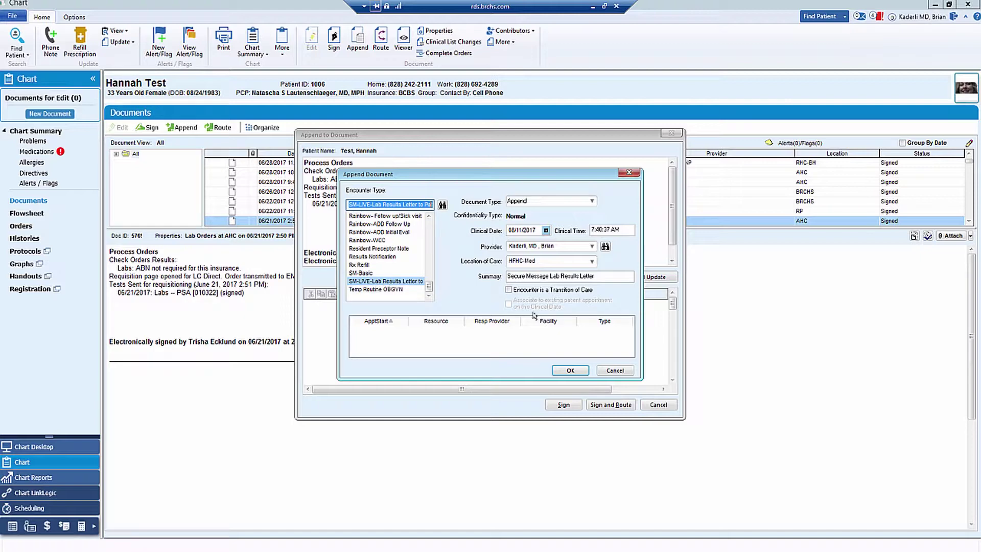
Confirm the encounter and set the letter's contact method to Printed Letter in English
click(570, 369)
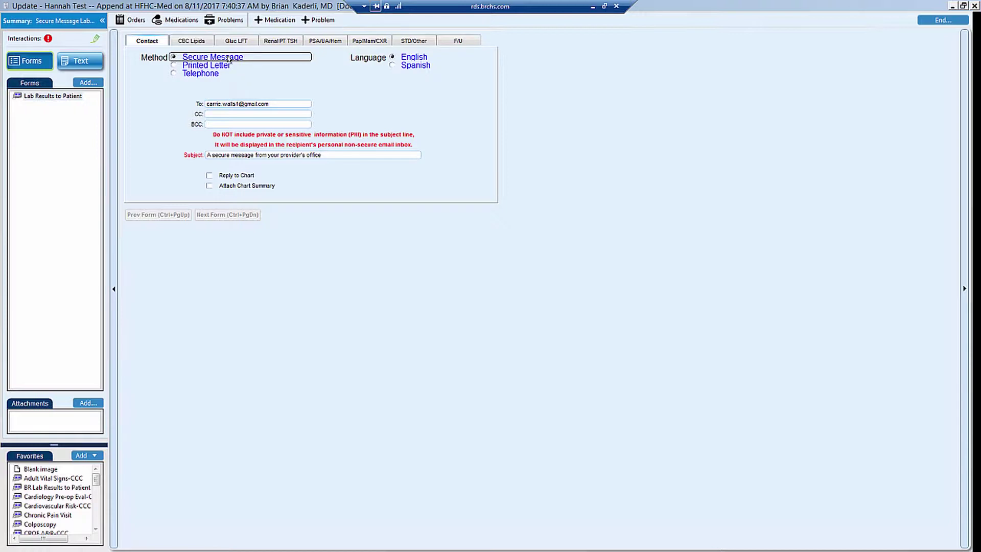
click(206, 65)
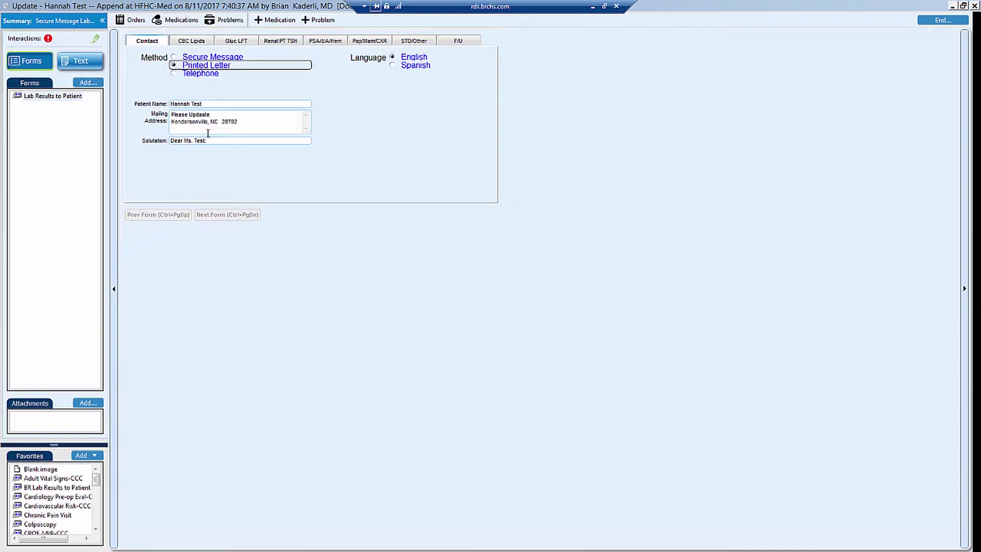
click(418, 65)
click(412, 58)
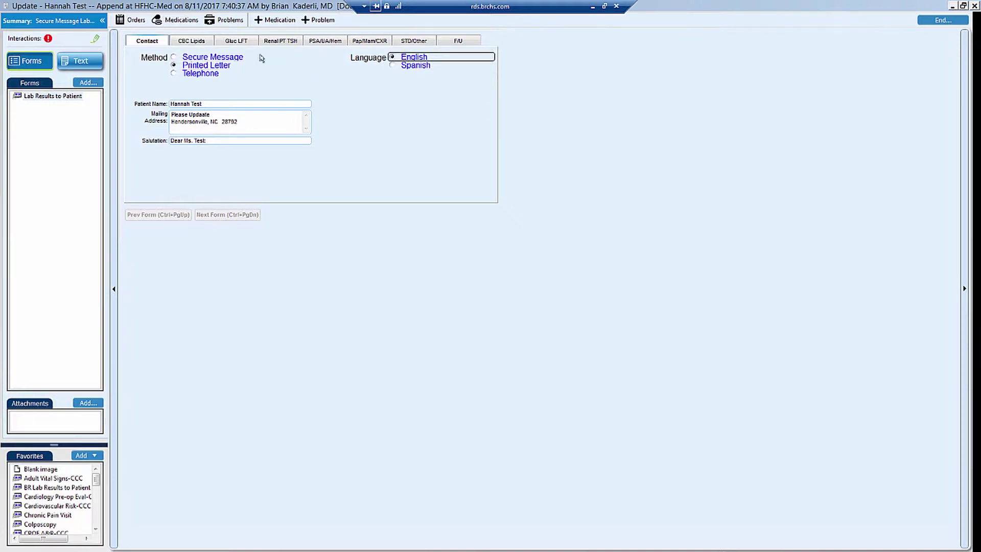
Add the CBC intro and all latest non-blank CBC results, stating the test was normal
click(194, 42)
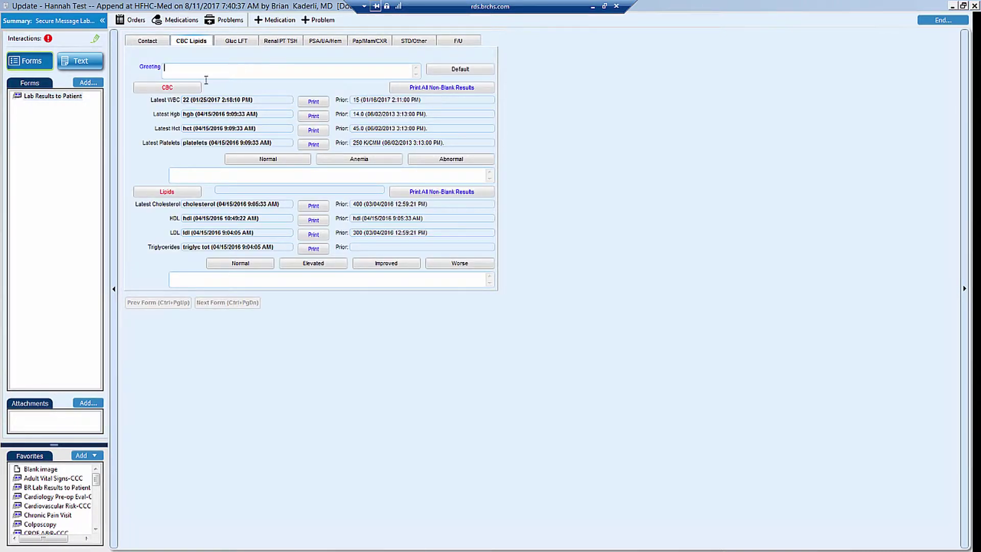
click(183, 88)
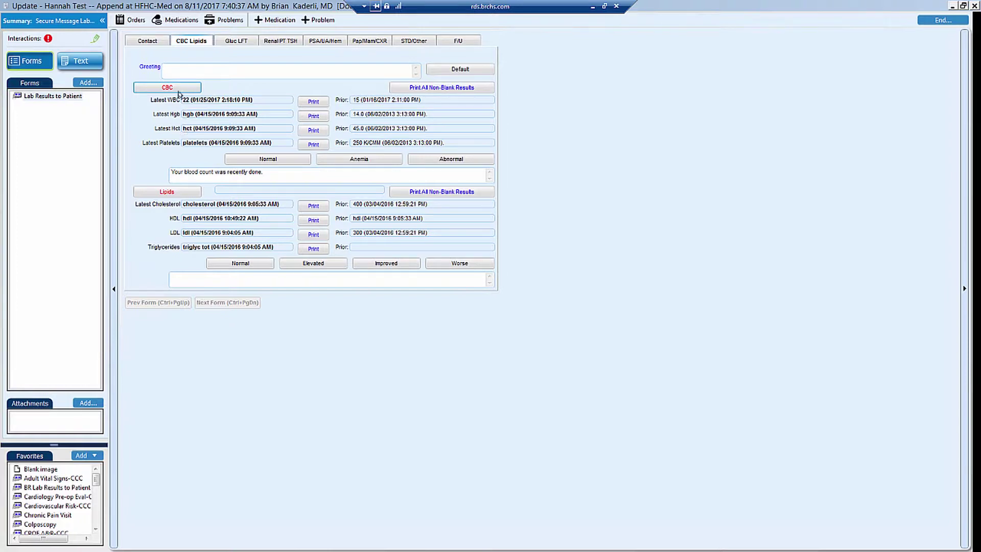
click(424, 89)
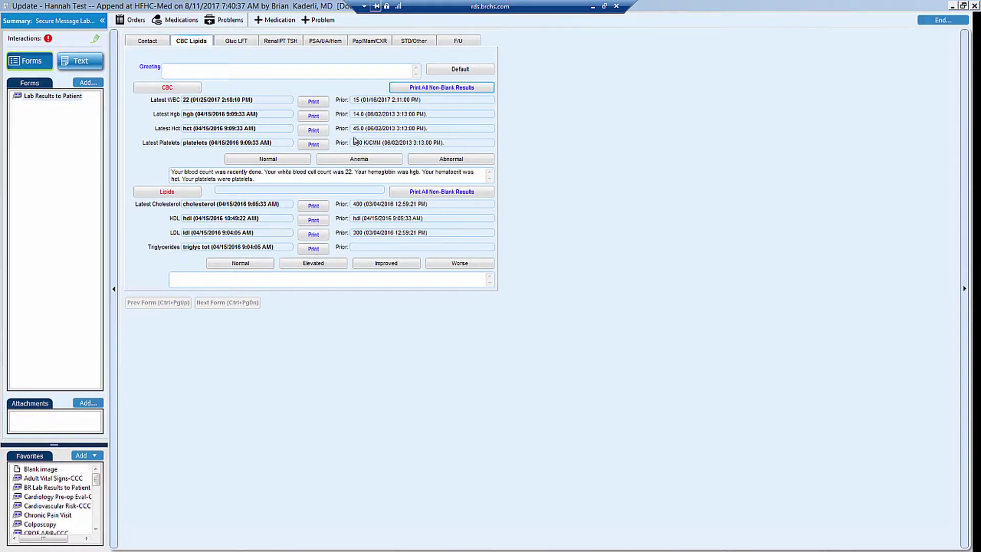
click(291, 179)
click(282, 158)
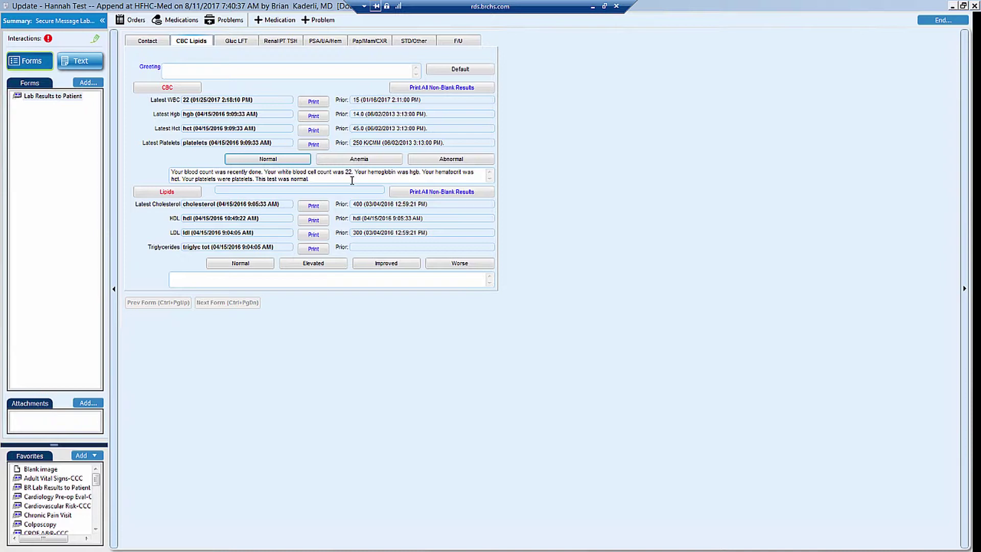
Add the lipids intro and all latest non-blank lipid results, marked as normal
click(179, 191)
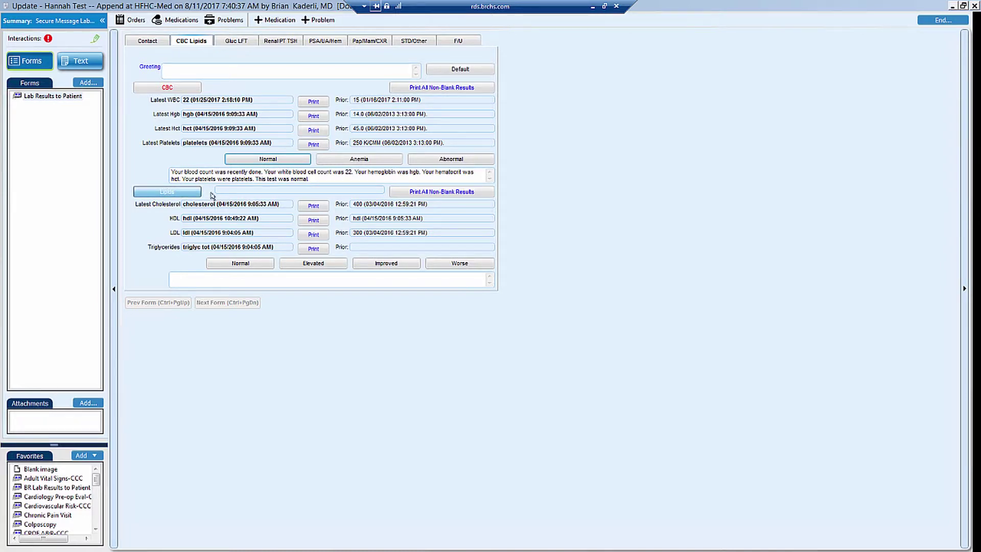
click(415, 193)
click(252, 263)
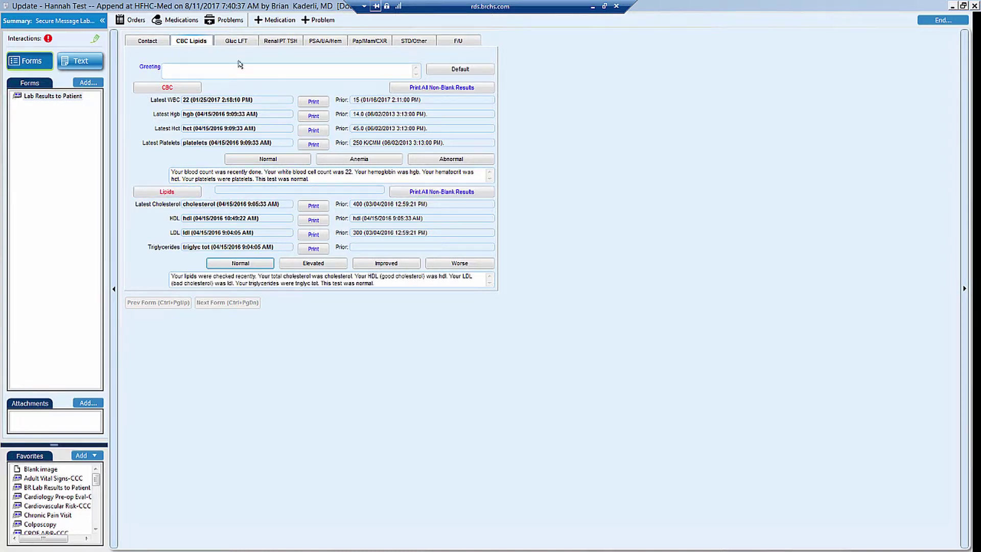
click(238, 42)
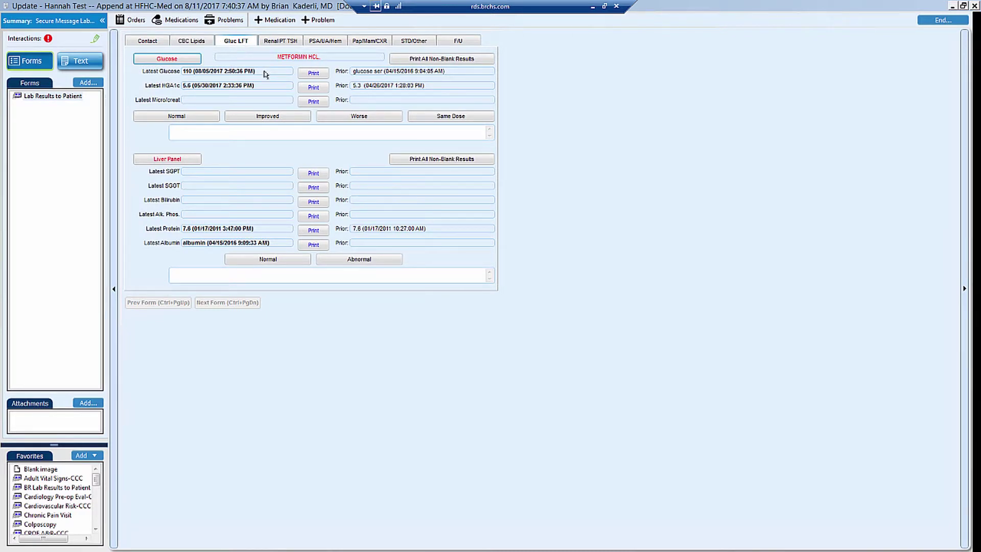
Add the glucose paragraph (glucose 110, A1c 5.6) and mark it as normal
click(178, 60)
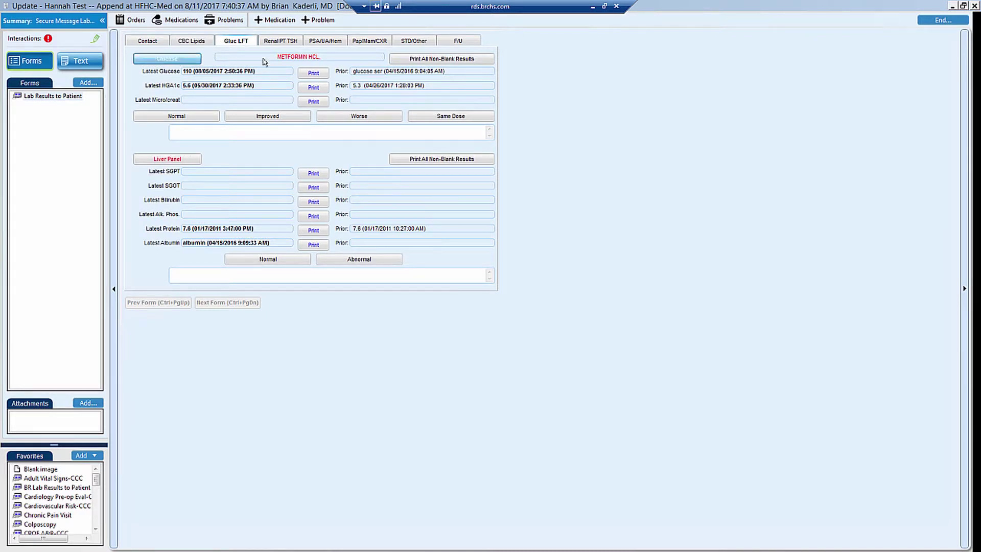
click(209, 117)
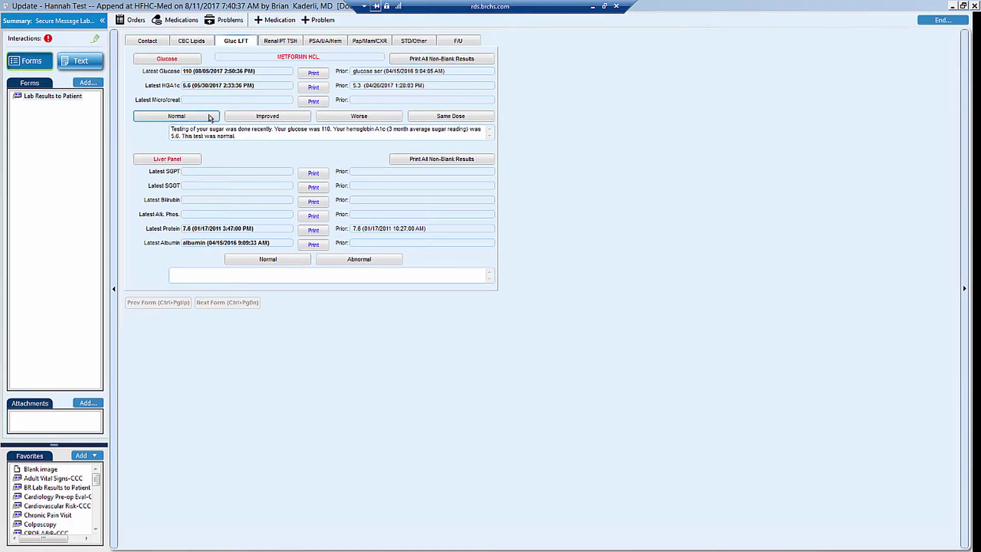
click(290, 40)
click(441, 42)
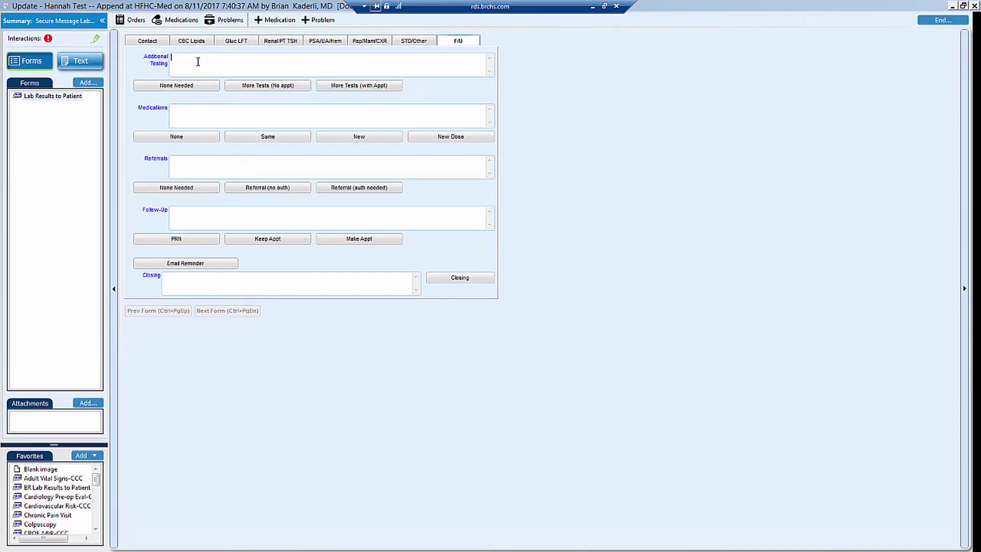
State no additional testing, no new medications, no referrals, and keep the existing appointment
click(178, 87)
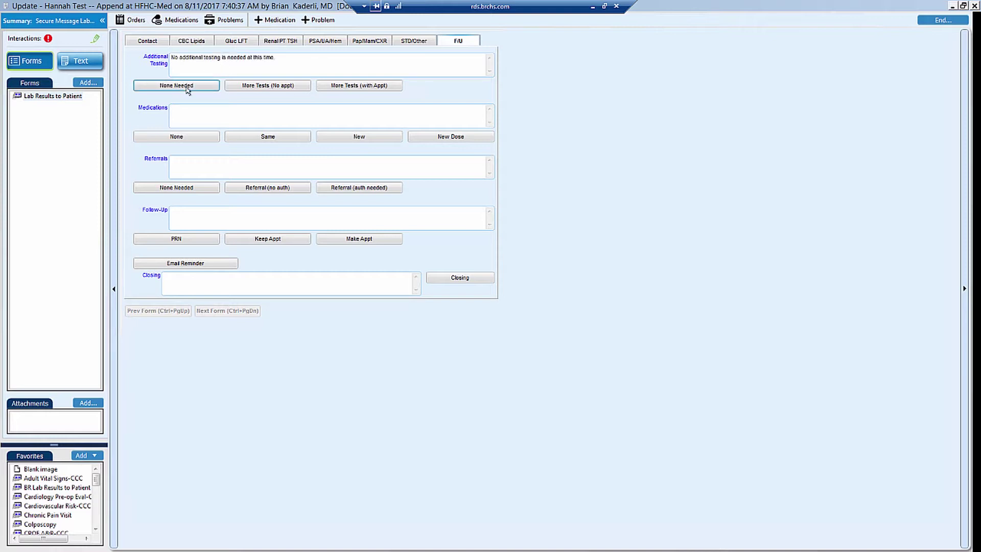
click(182, 139)
click(186, 185)
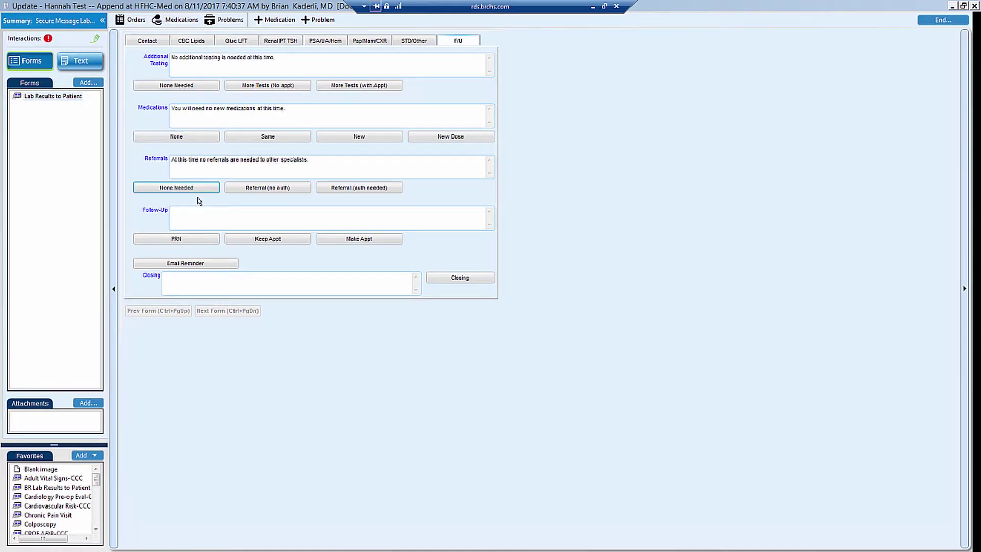
click(278, 243)
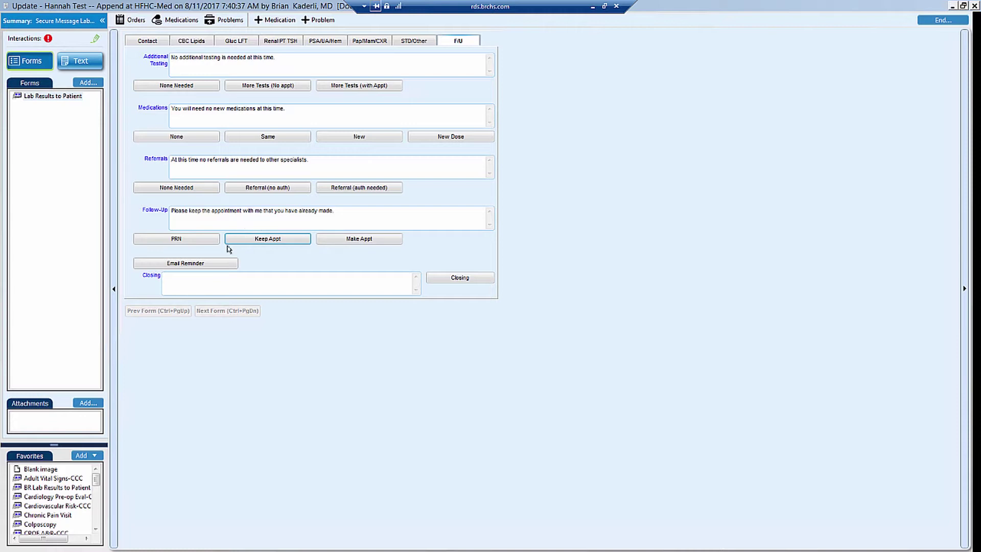
Insert the standard closing sentence into the Closing box
click(218, 283)
click(460, 278)
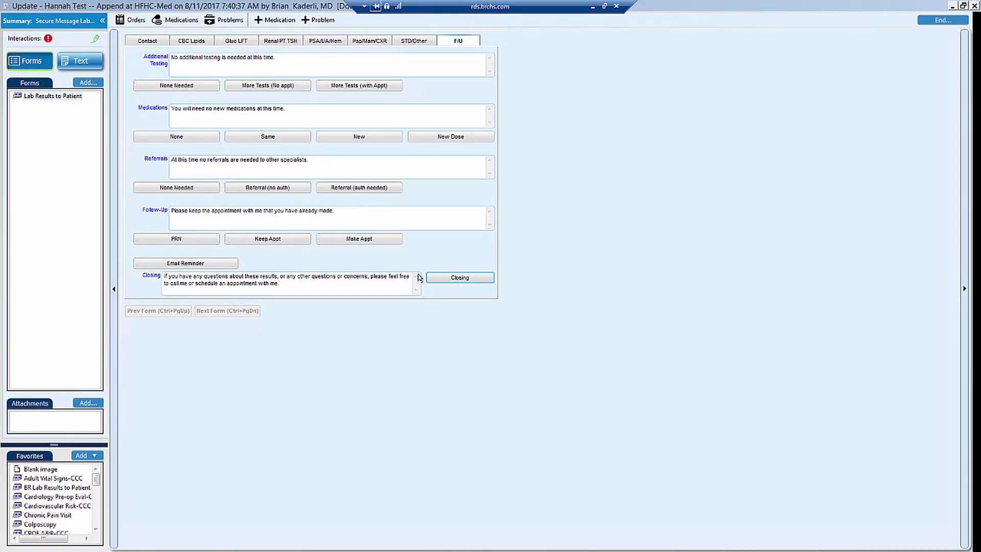
click(305, 292)
key(shift+Home)
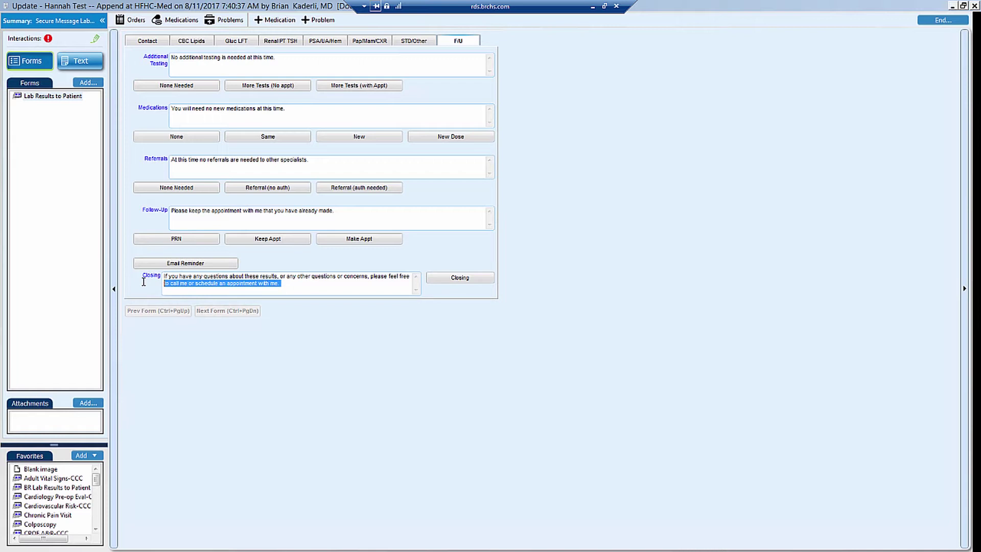
click(317, 292)
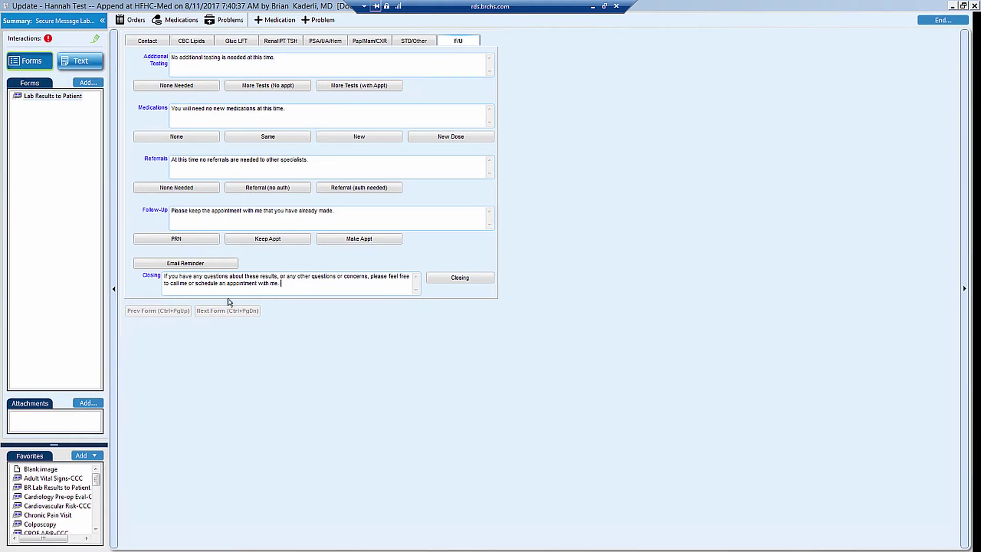
click(95, 64)
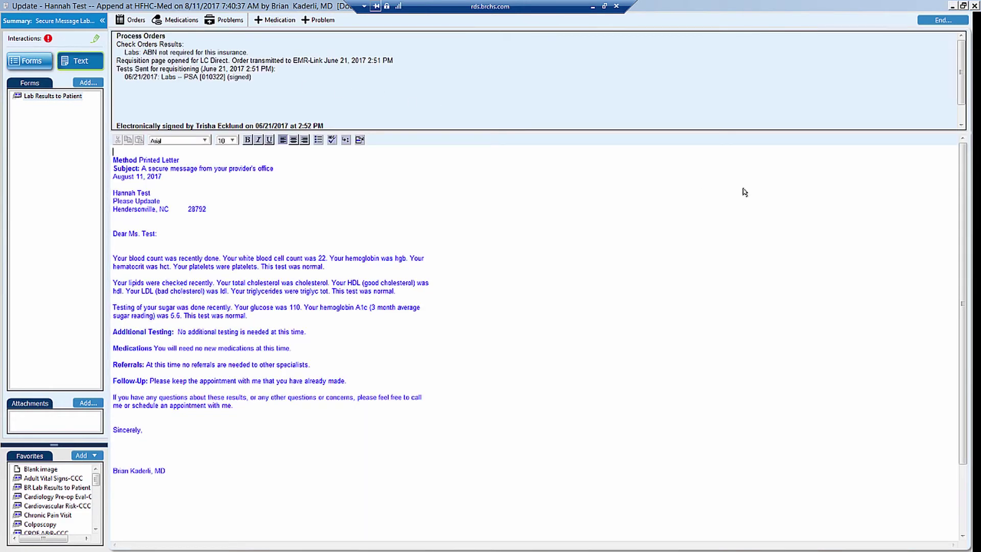